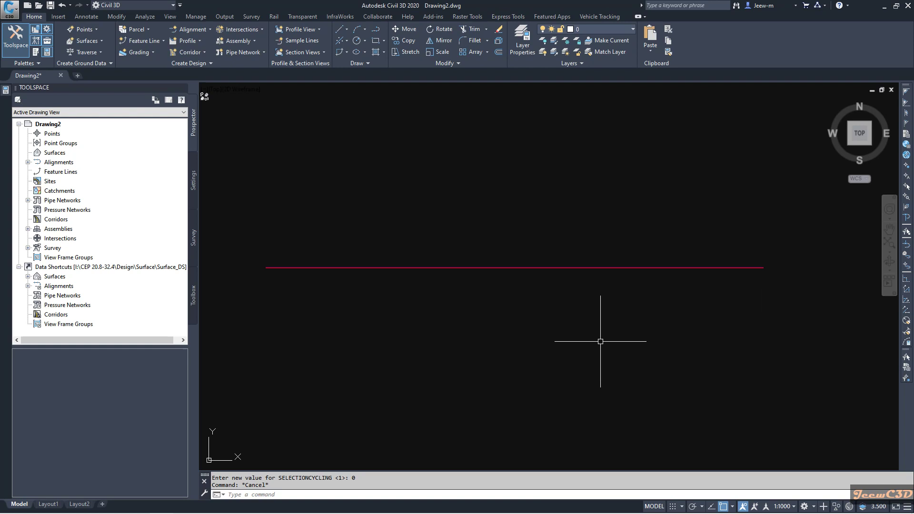
Pick the red alignment twice to see how it selects before selection cycling is on
left_click(465, 268)
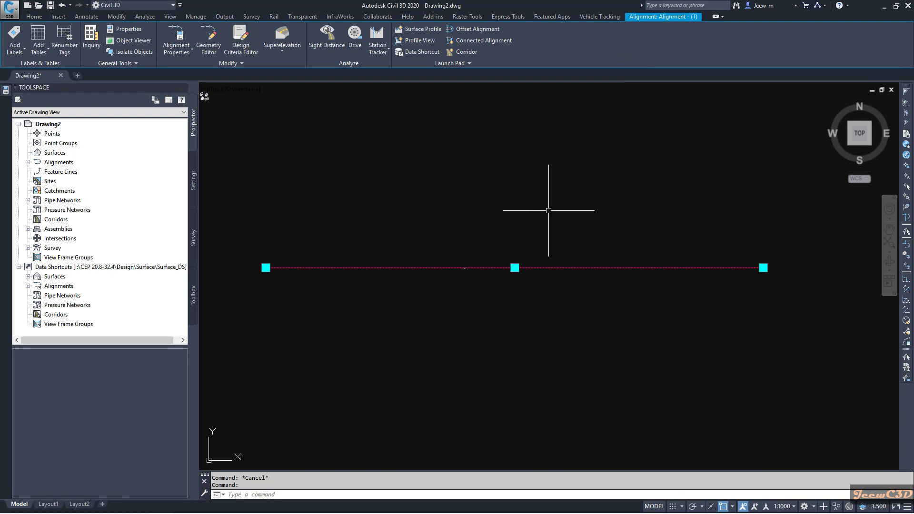
key("Escape")
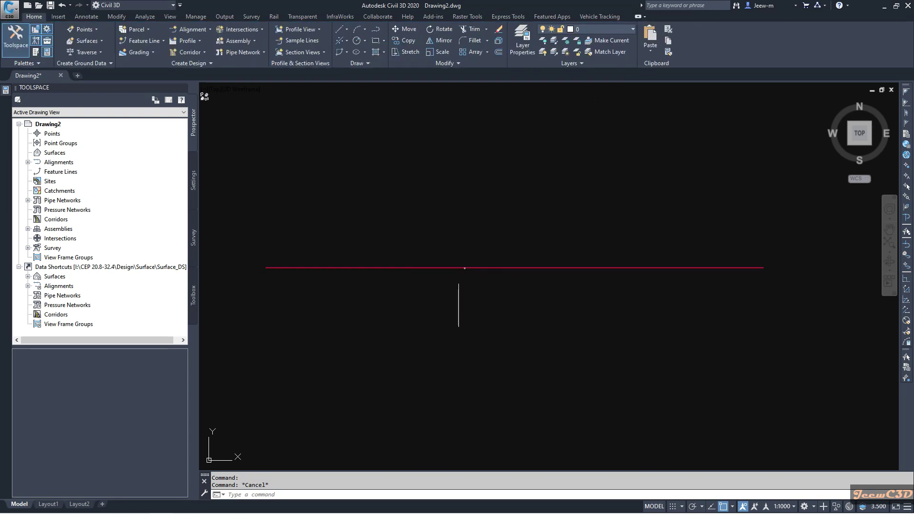
mouse_move(463, 300)
left_click(430, 268)
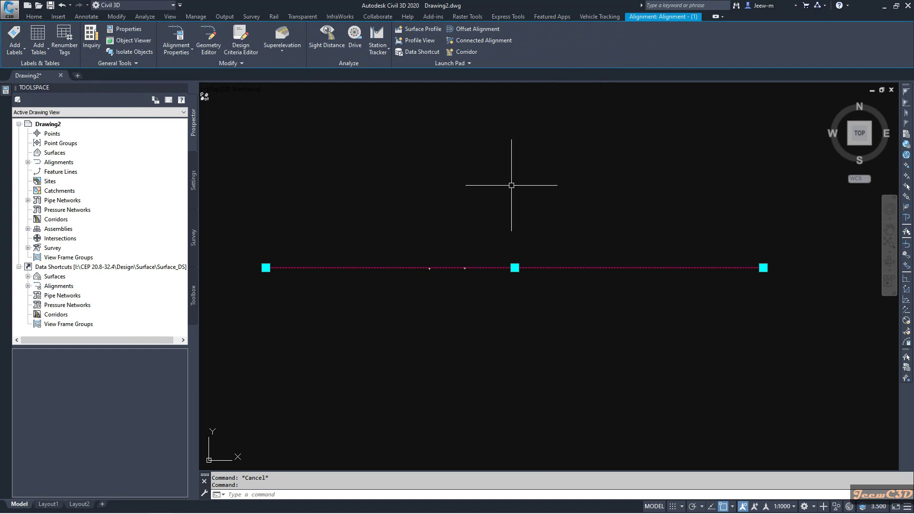
key("Escape")
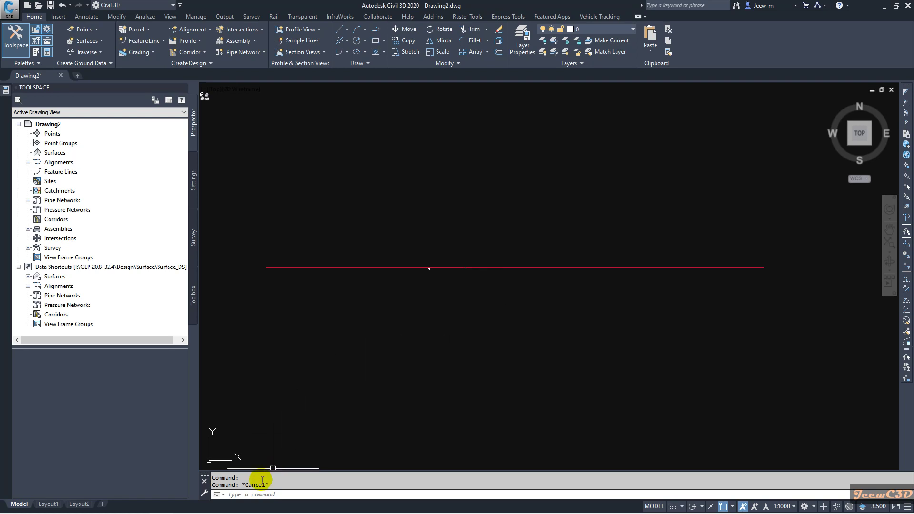
Set the SELECTIONCYCLING system variable to 1
type("se")
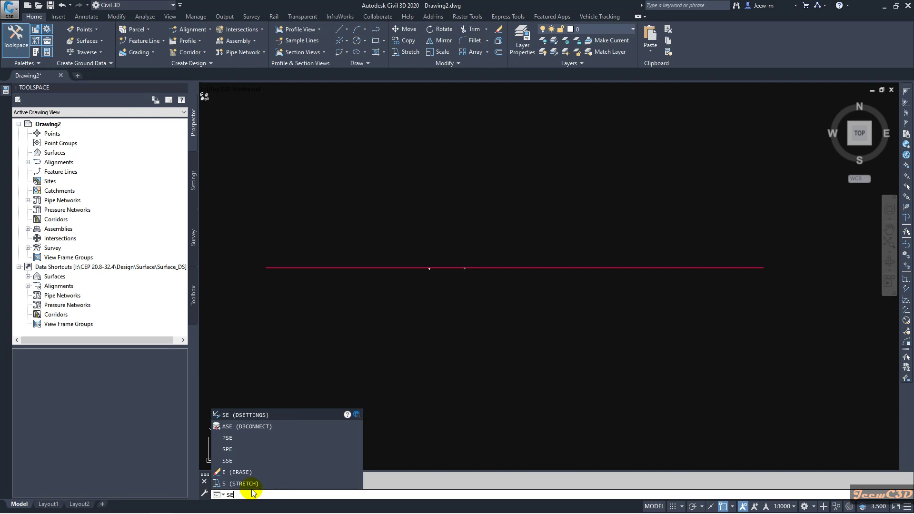
key("BackSpace")
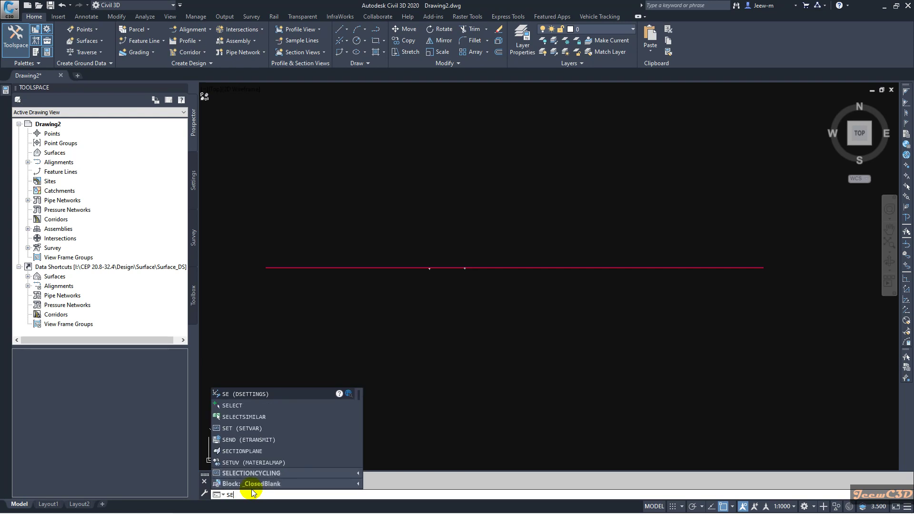
type("LECTCOMPONENT")
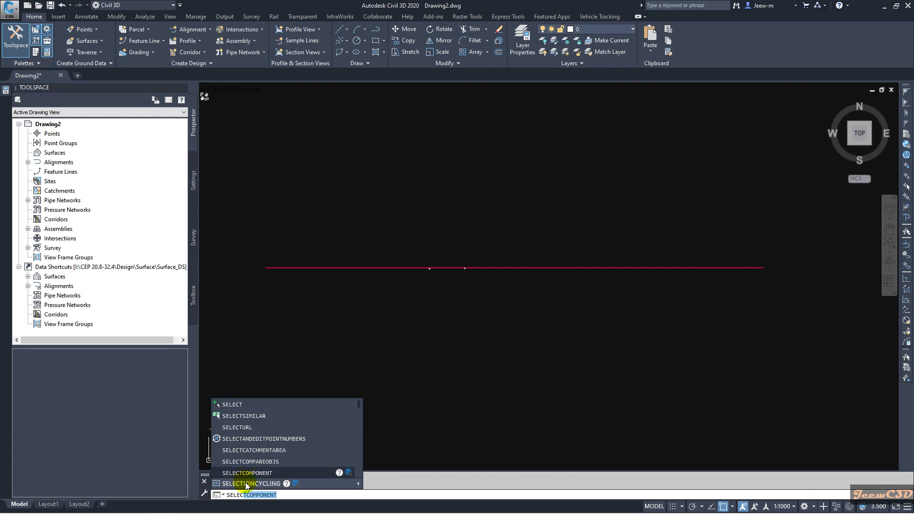
left_click(242, 483)
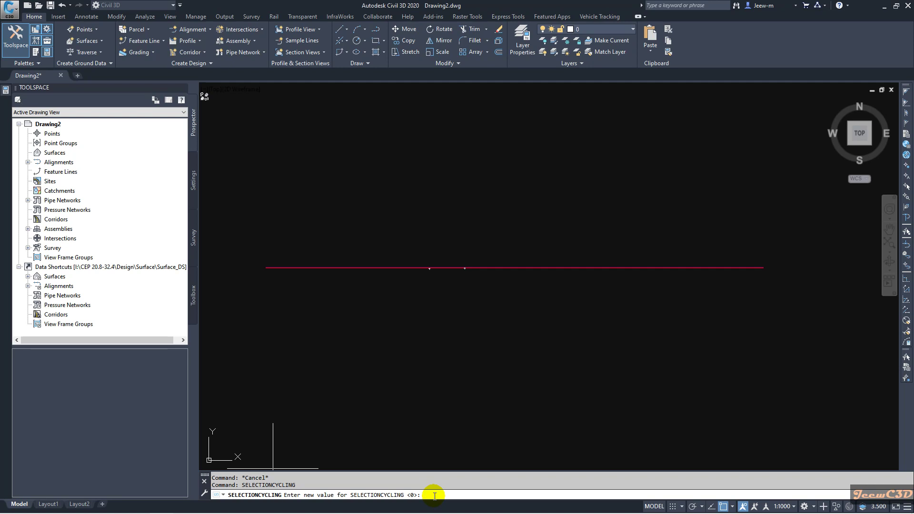
key("Return")
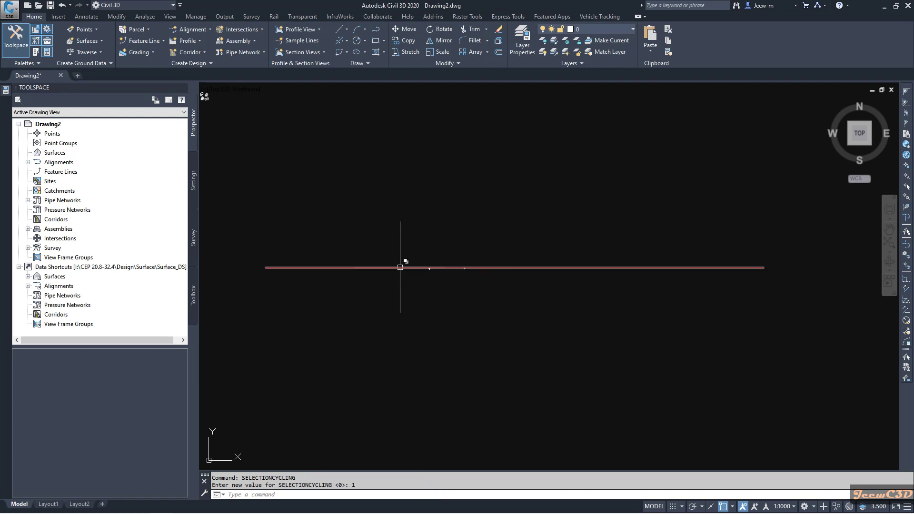
Pick the red alignment to test selection with cycling at 1, then clear the selection
mouse_move(401, 268)
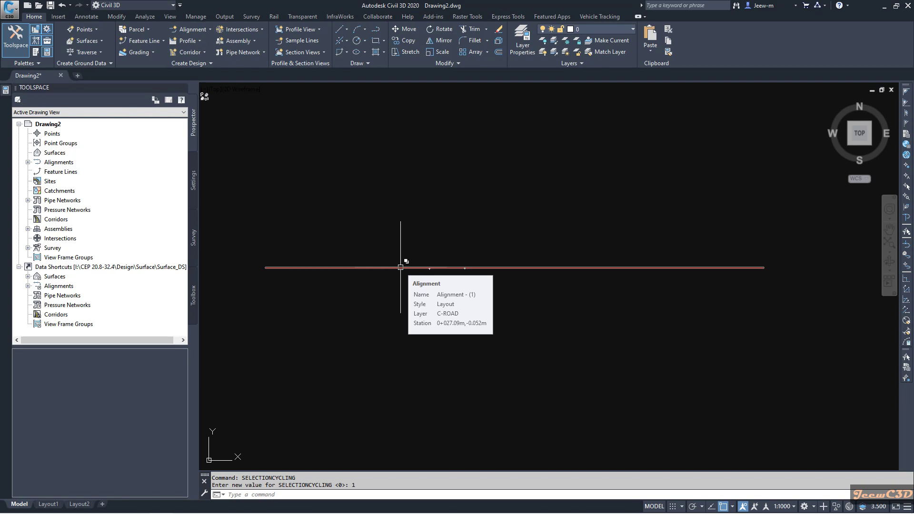
left_click(401, 268)
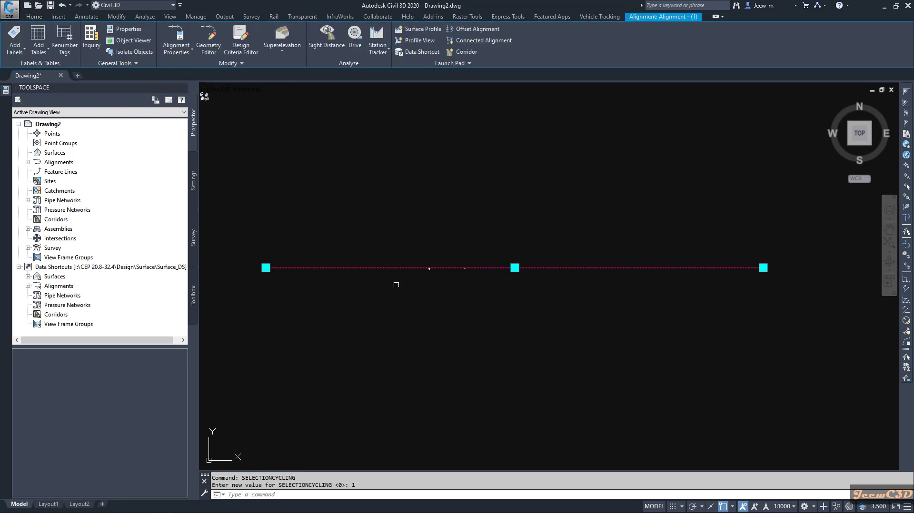
mouse_move(396, 285)
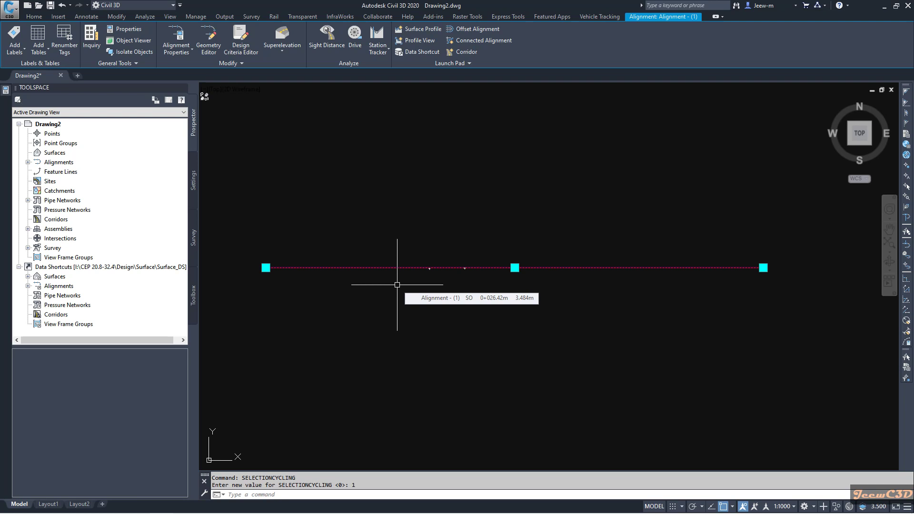
key("Escape")
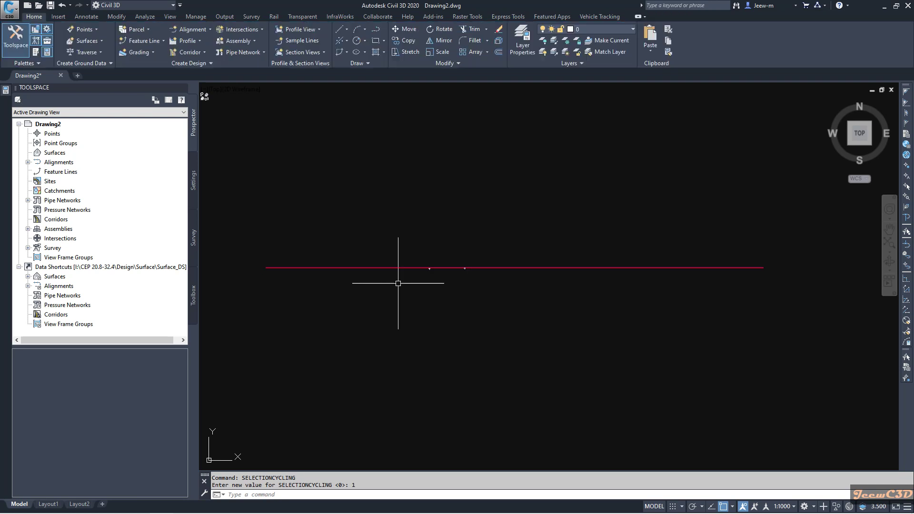
mouse_move(401, 267)
Change SELECTIONCYCLING to 2
left_click(260, 494)
type("SELECT")
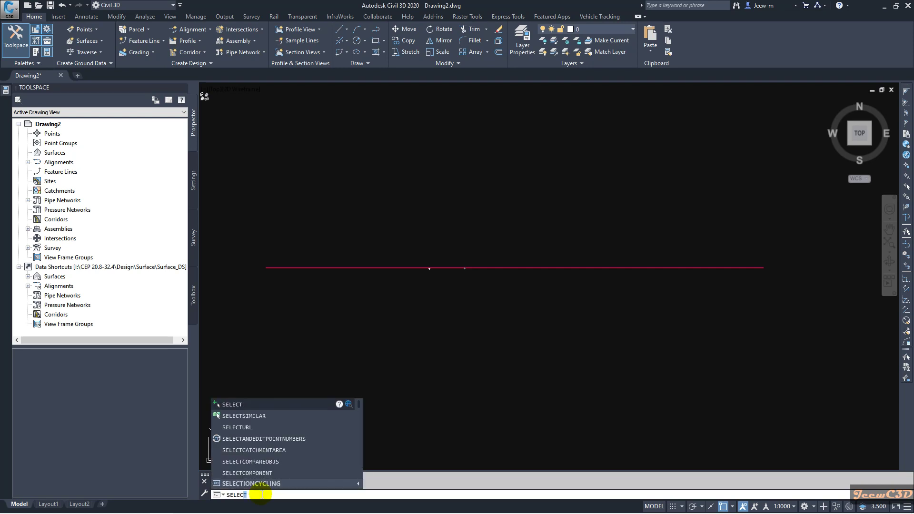
left_click(256, 484)
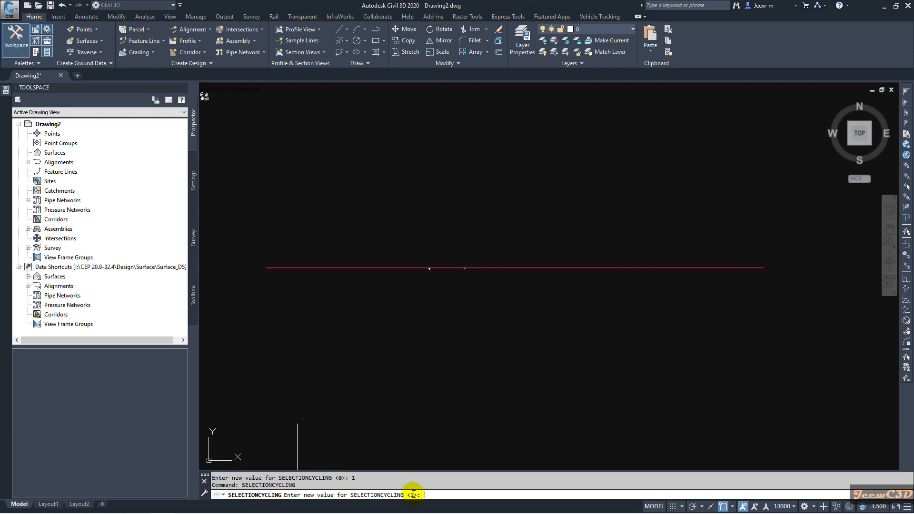
type("2")
key("Return")
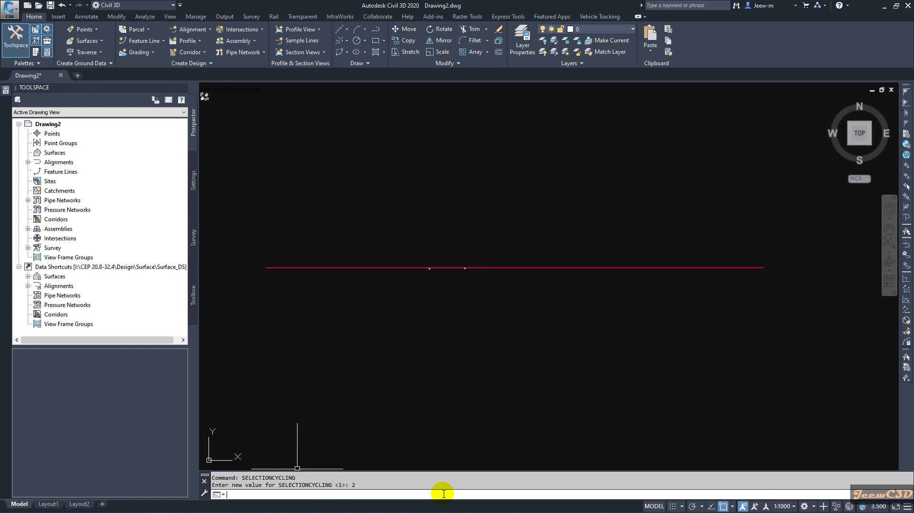
Pick the overlapping red line, choose the first Polyline from the Selection list, then clear it
left_click(413, 267)
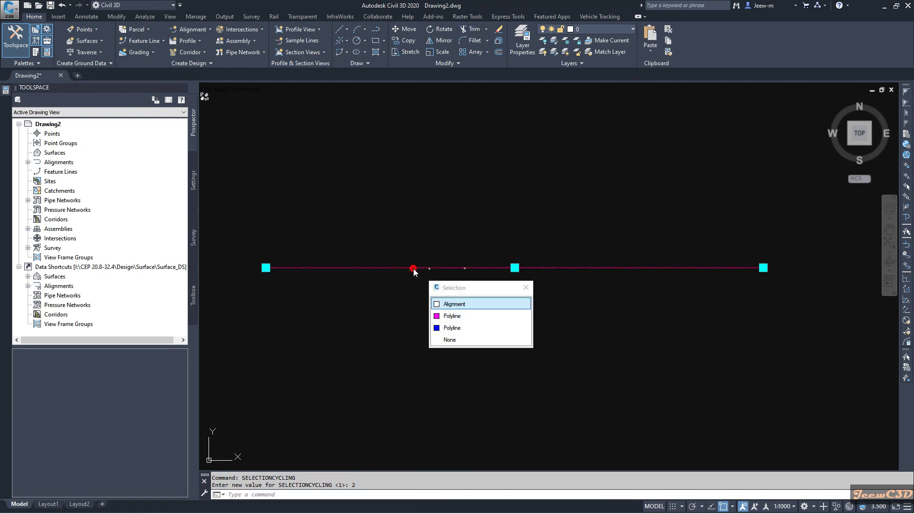
left_click(457, 317)
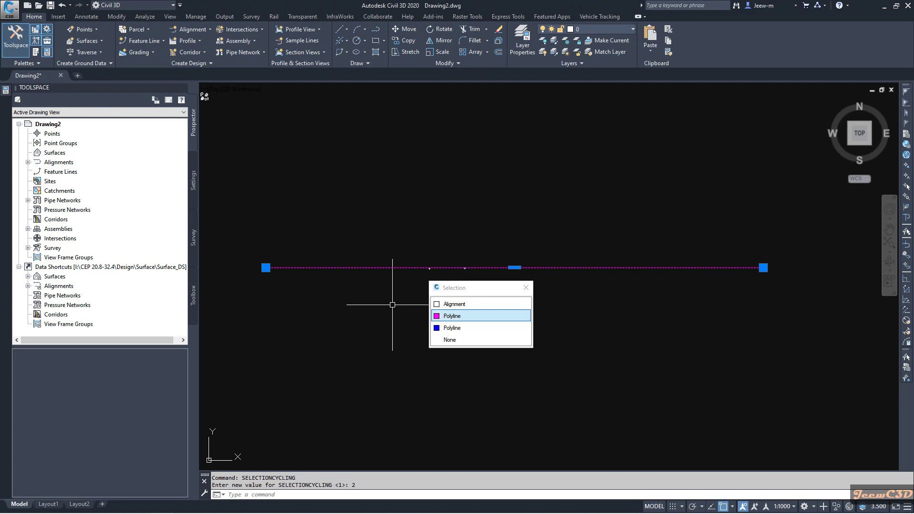
key("Escape")
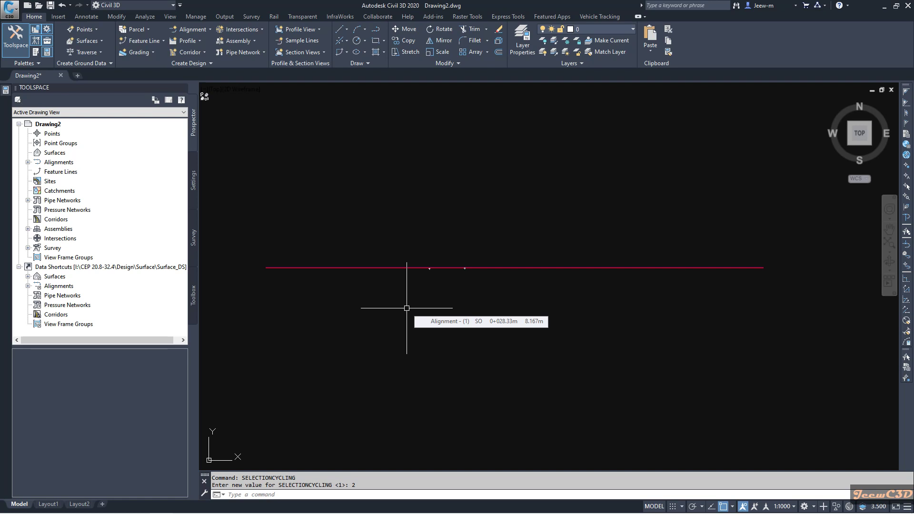
Toggle selection cycling off and on with Ctrl+W, then pick the alignment to confirm the list appears
key("ctrl+w")
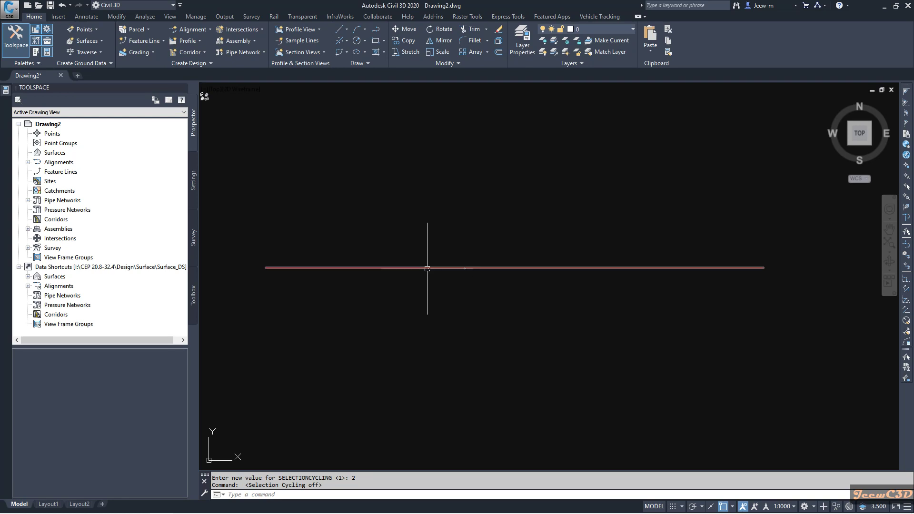
mouse_move(427, 268)
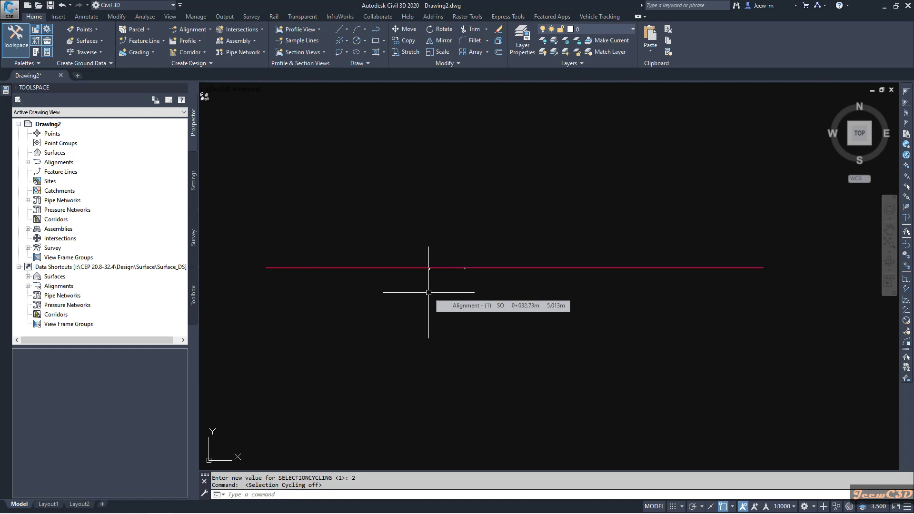
key("ctrl+w")
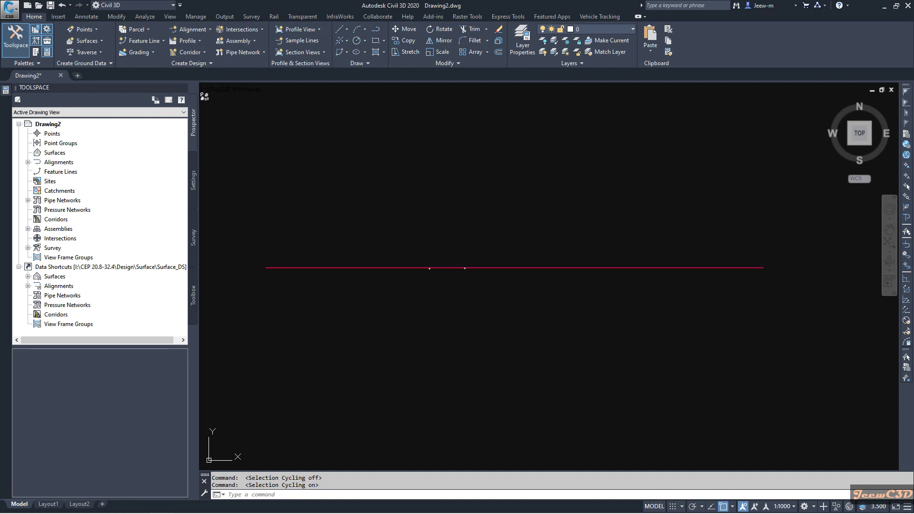
left_click(429, 268)
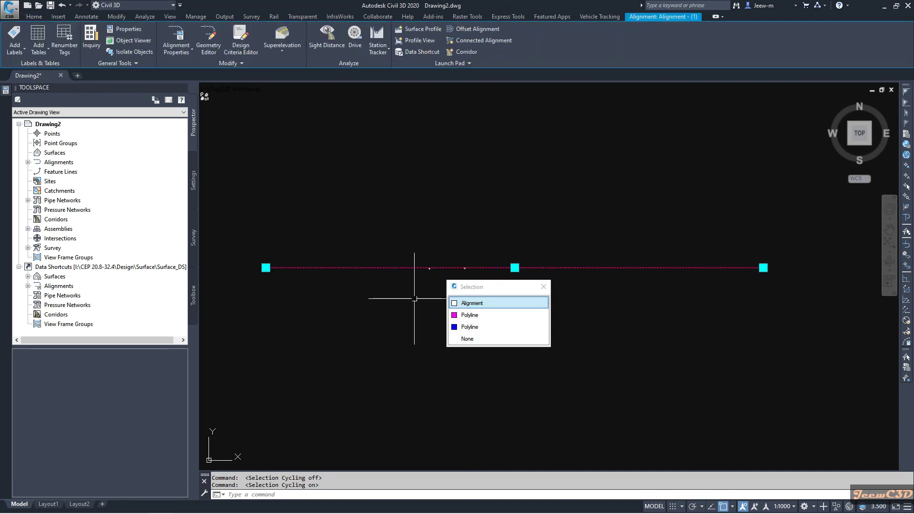
key("Escape")
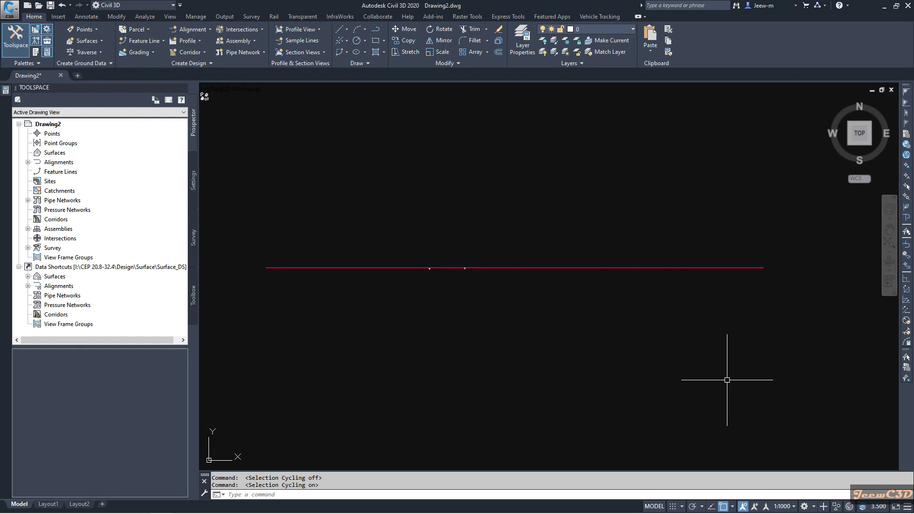
left_click(260, 493)
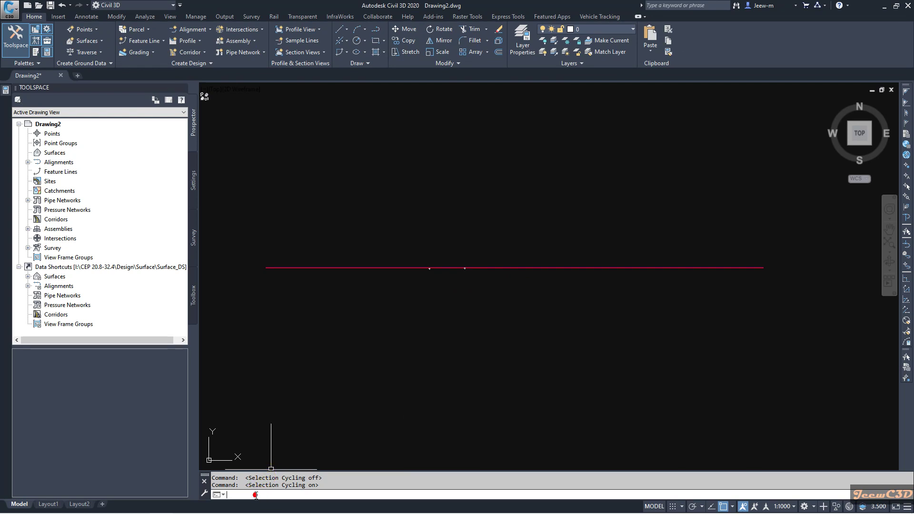
left_click(256, 495)
Turn on Selection Filtering in the status bar customization list, then clear a test pick
left_click(897, 508)
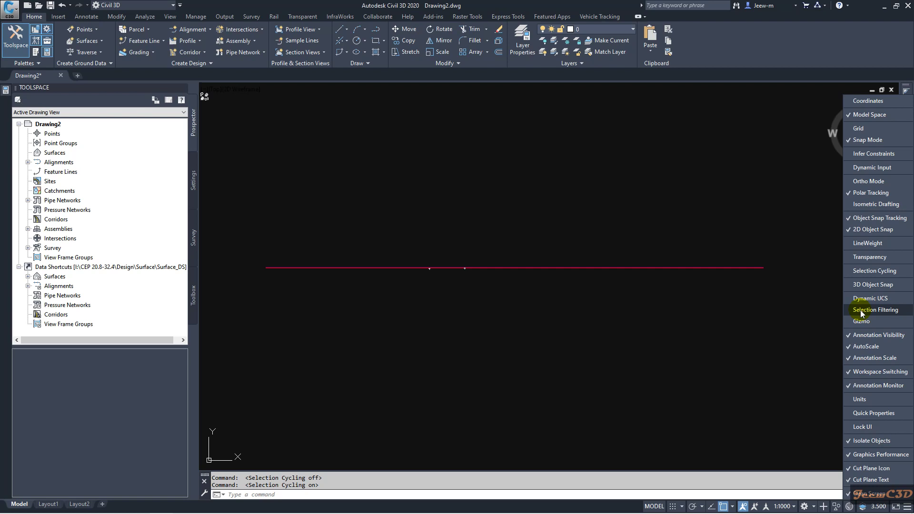
left_click(877, 312)
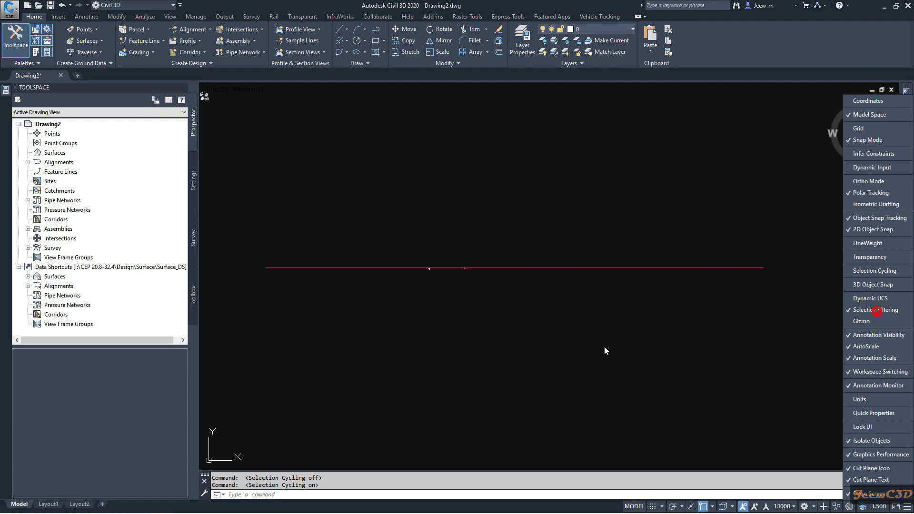
left_click(603, 350)
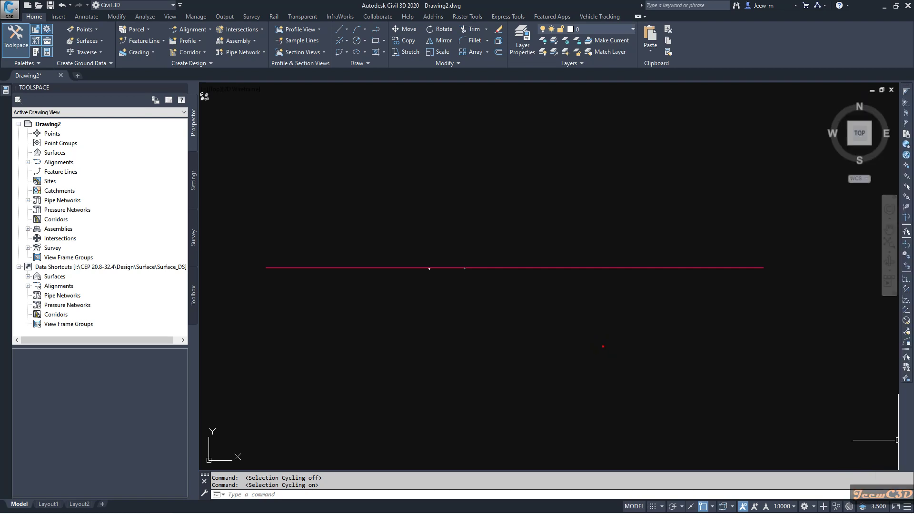
left_click(514, 268)
key("Escape")
right_click(702, 508)
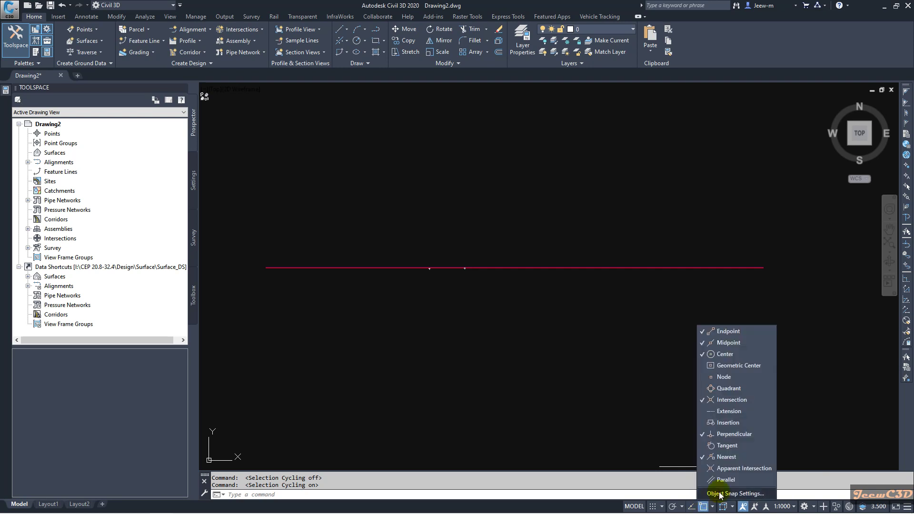
left_click(722, 495)
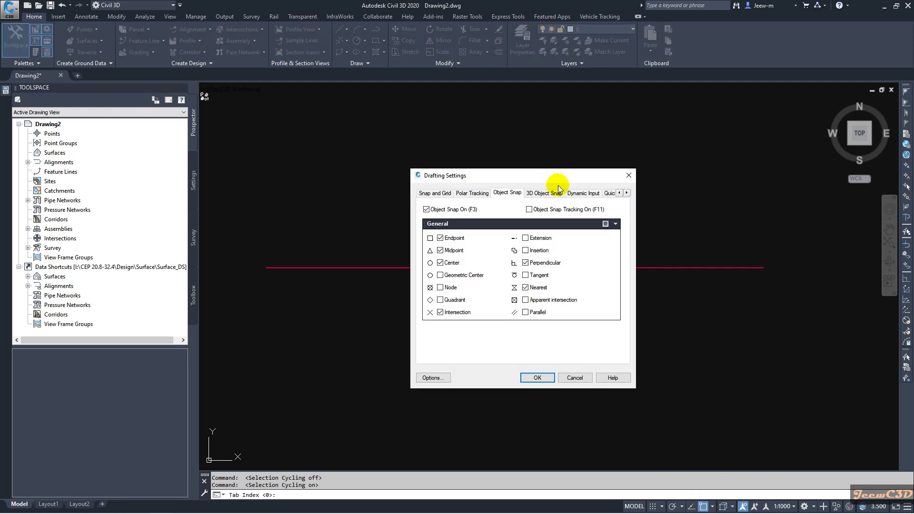
left_click(611, 194)
left_click(611, 194)
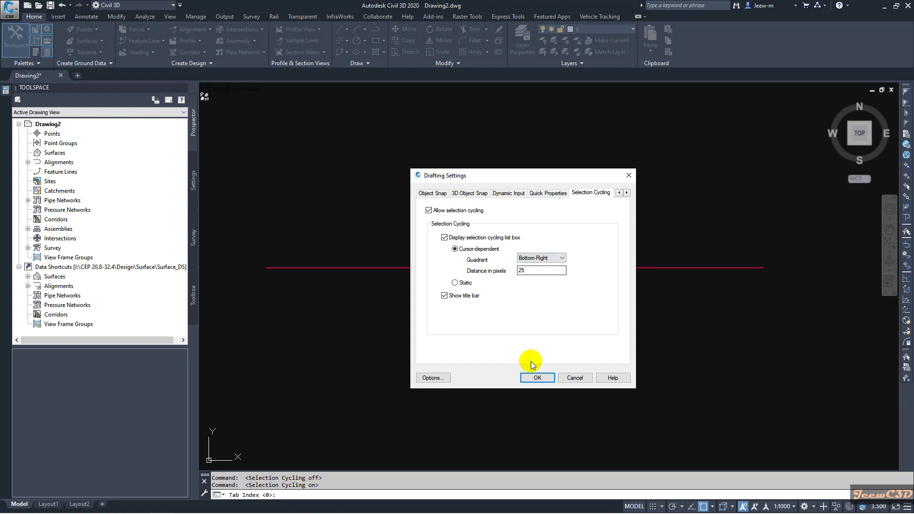
left_click(535, 377)
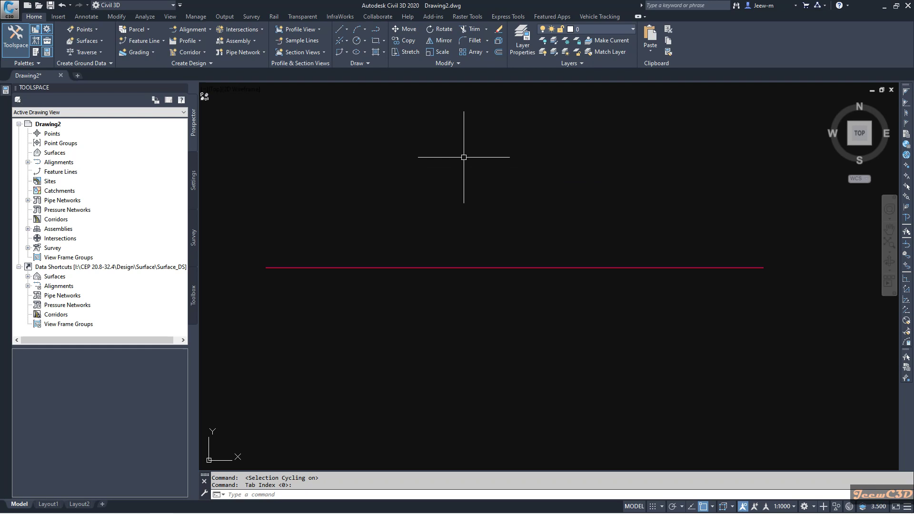
mouse_move(463, 157)
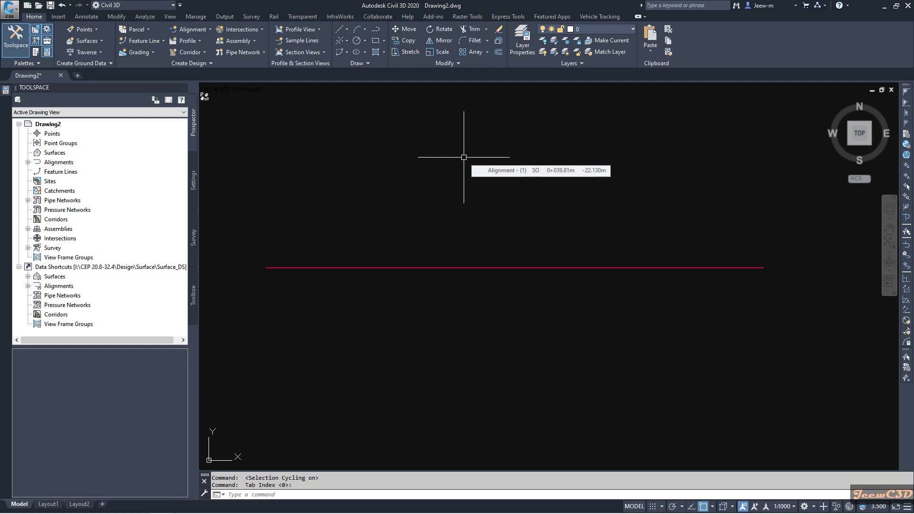